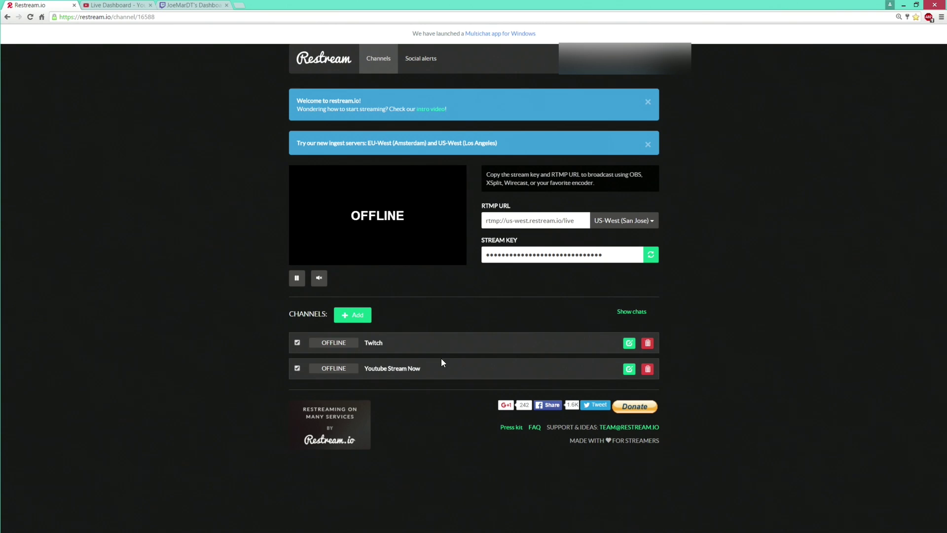
Start adding a new Restream channel, then switch to the YouTube live dashboard
click(363, 320)
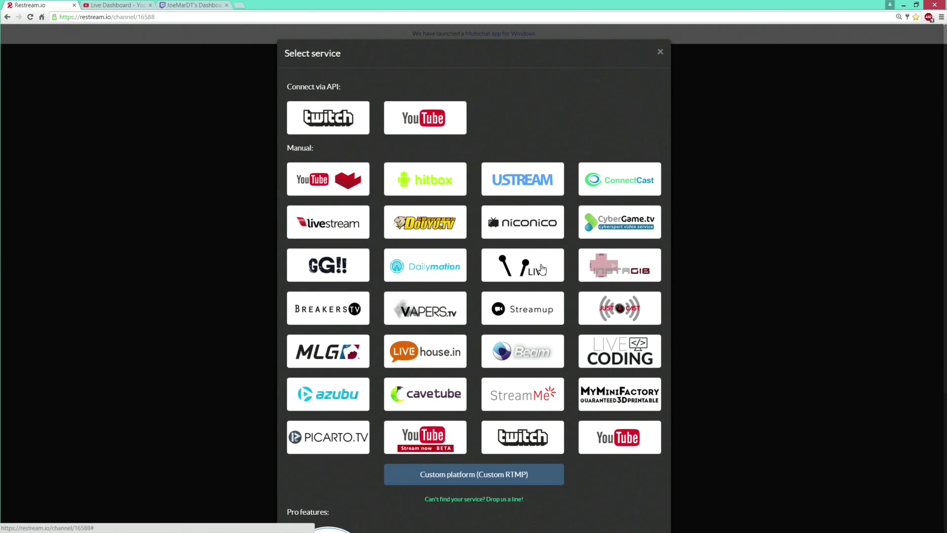
key(ctrl+Tab)
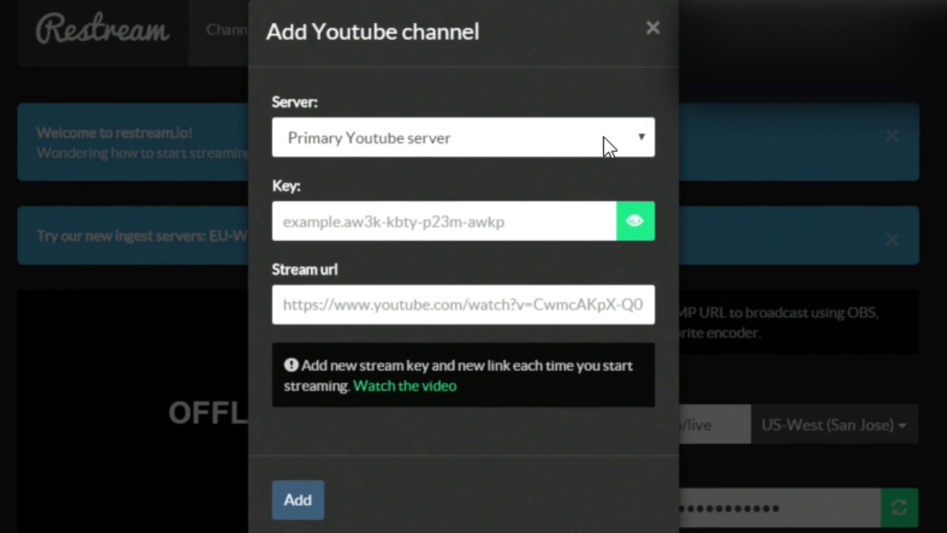
Set the YouTube channel's server to Default
click(527, 96)
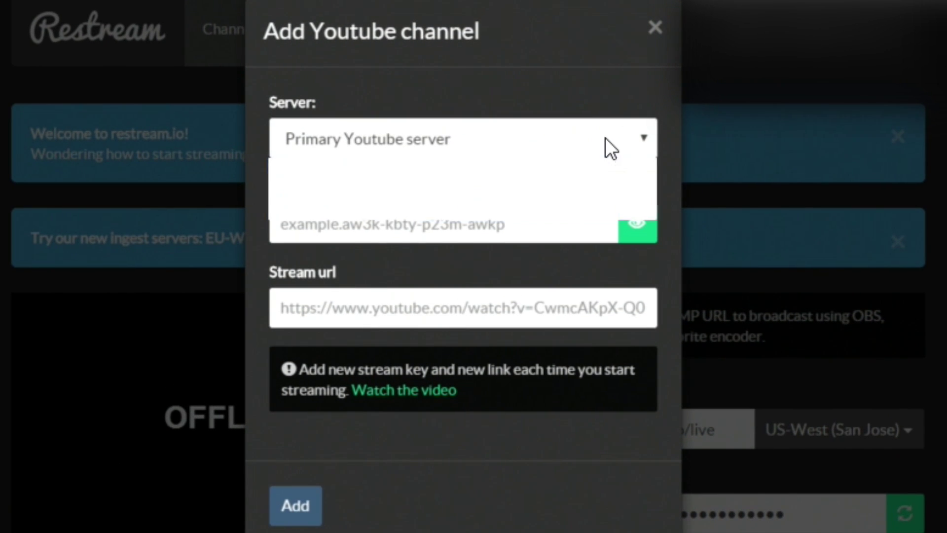
click(576, 132)
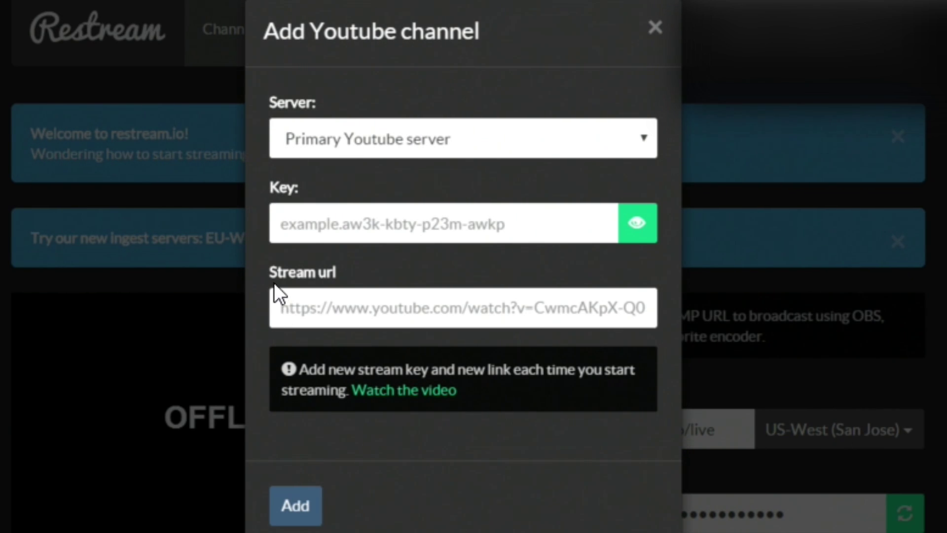
click(478, 139)
click(404, 207)
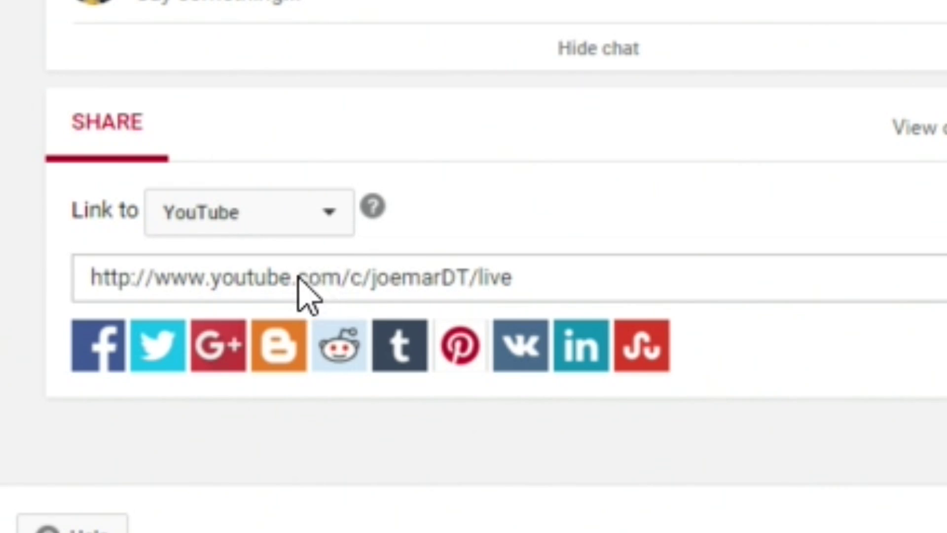
Copy YouTube's live link into Stream url and add the YouTube channel
click(270, 285)
right_click(270, 285)
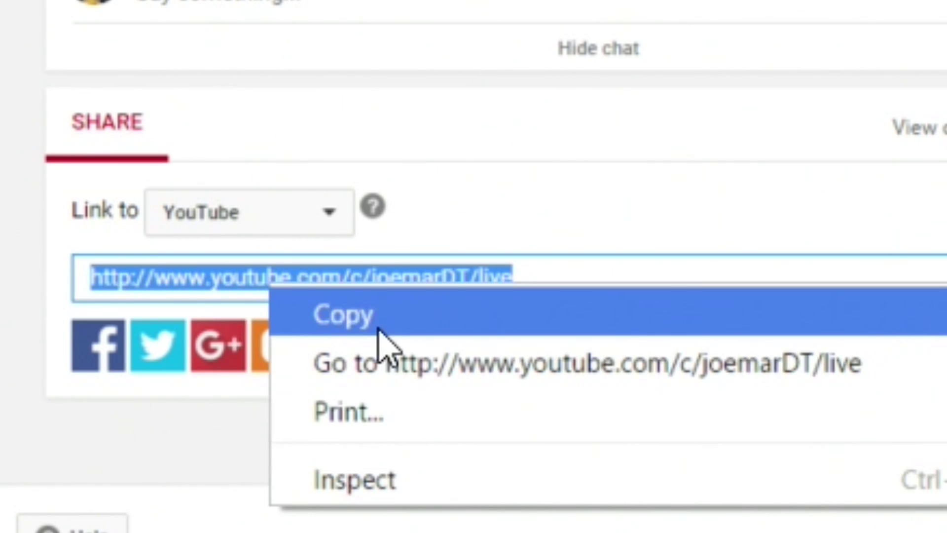
click(377, 323)
right_click(364, 302)
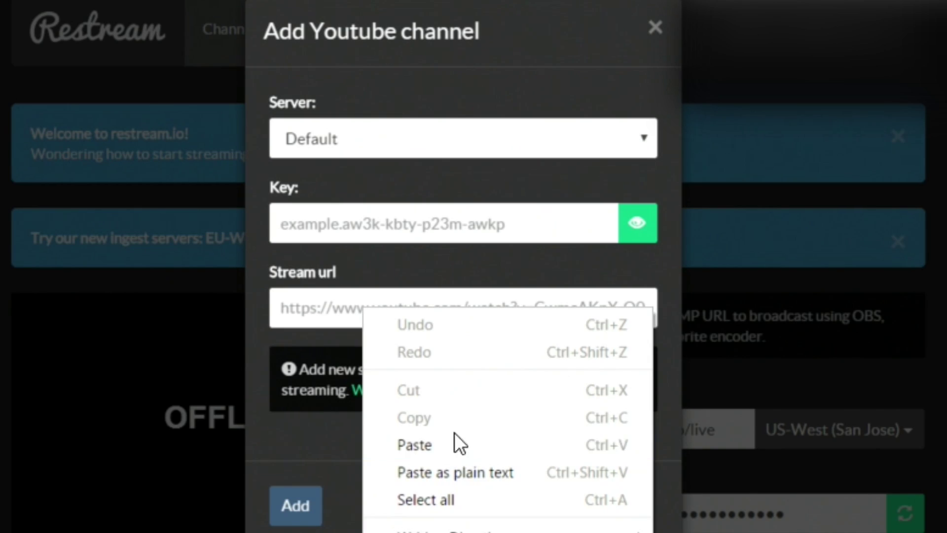
click(424, 444)
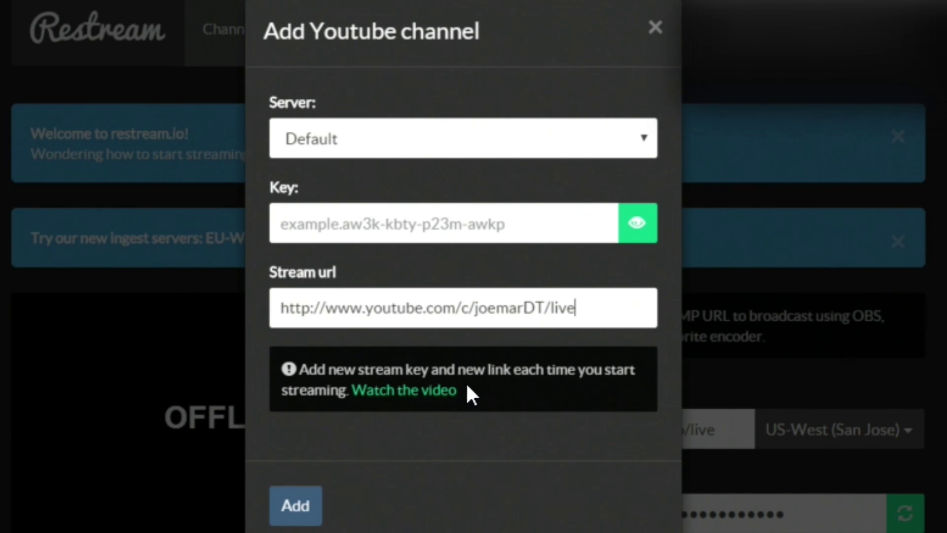
click(653, 28)
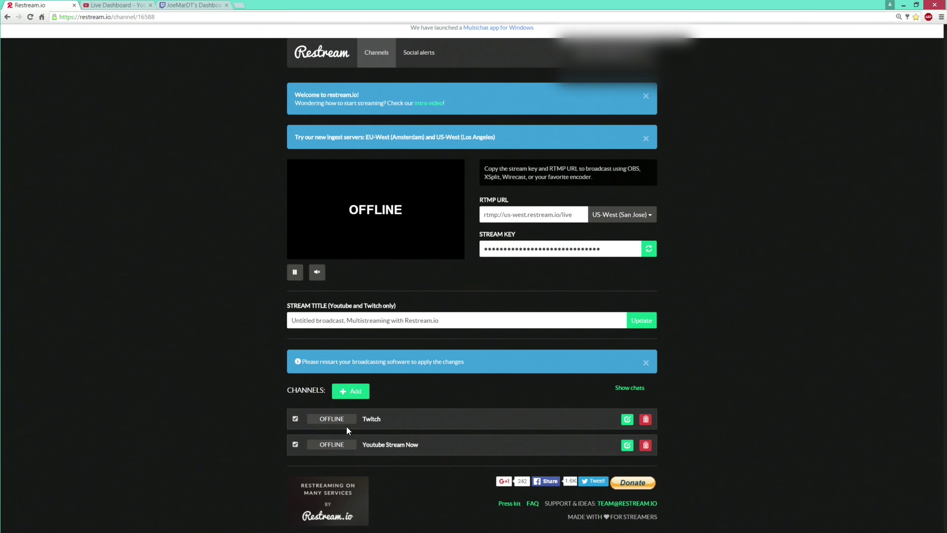
Open the Stream Key page of the Twitch dashboard via the account menu
key(ctrl+3)
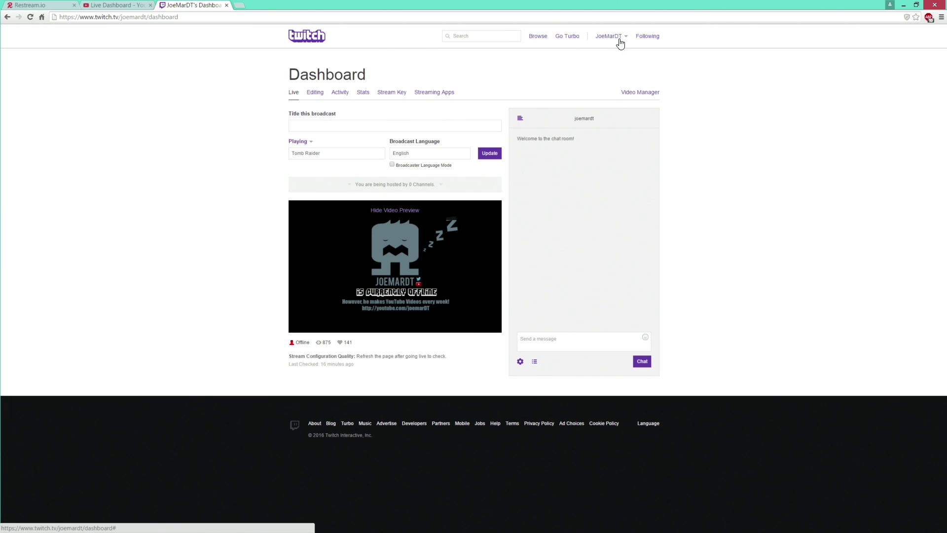
click(620, 43)
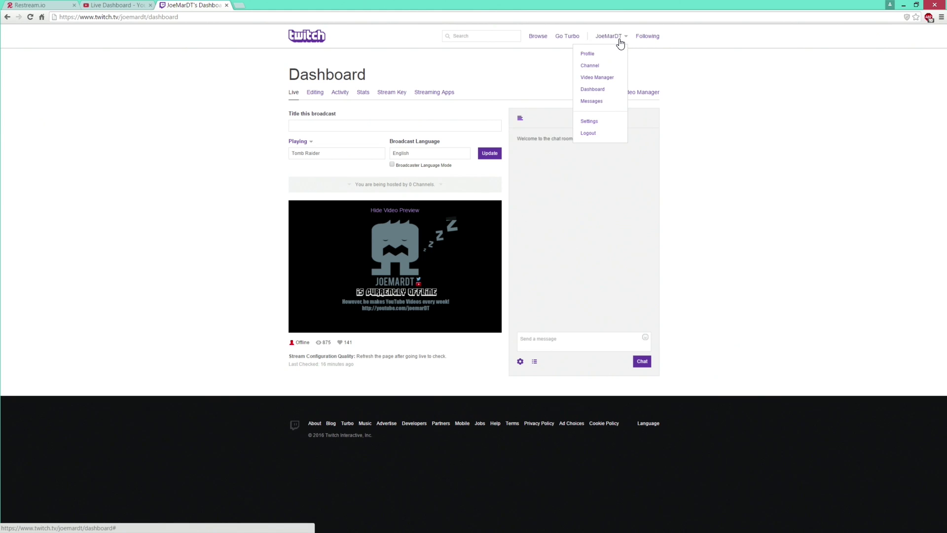
click(608, 98)
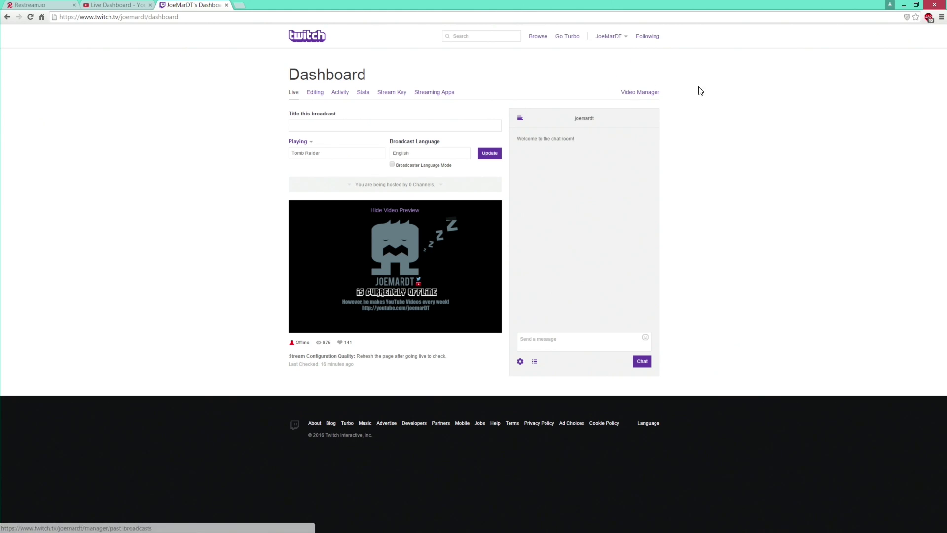
click(395, 96)
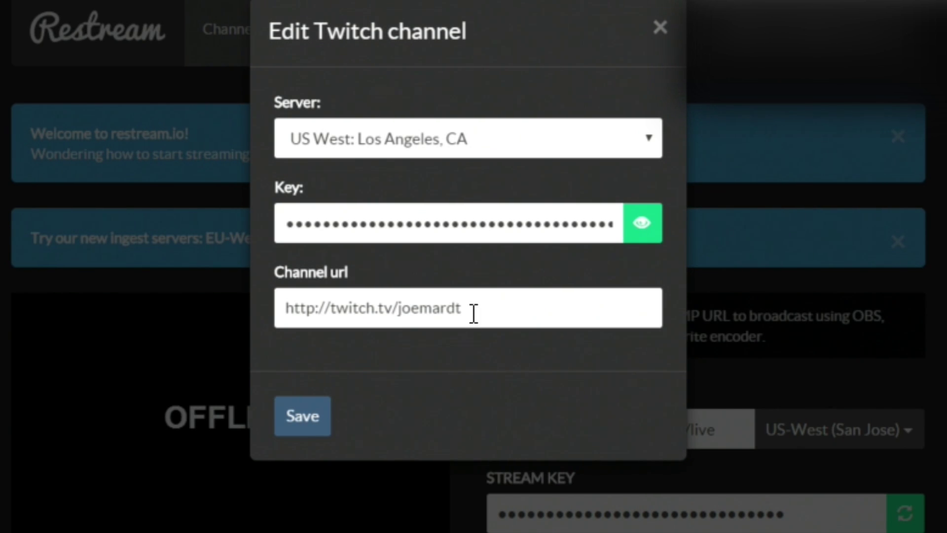
Close the Edit Twitch channel dialog
click(660, 27)
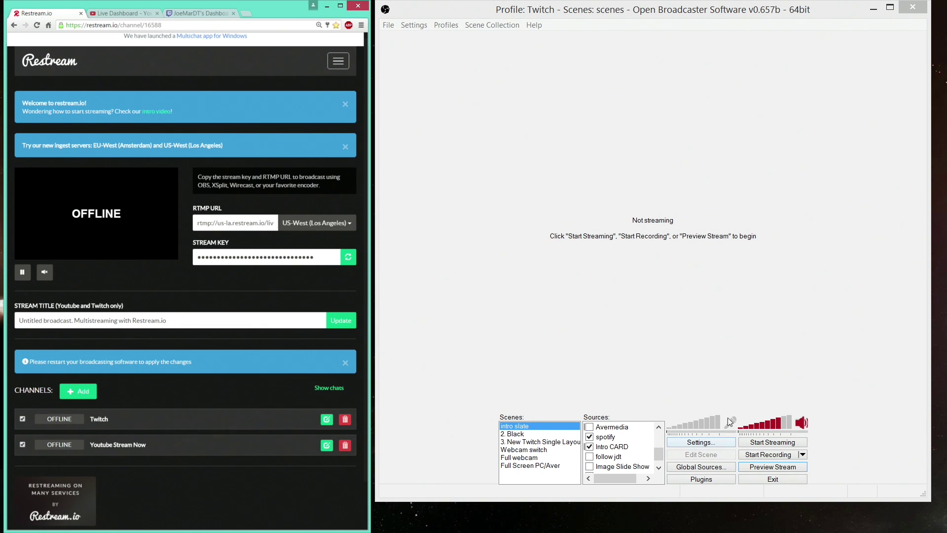
Set the OBS broadcast FMS URL to Restream's rtmp://us-la.restream.io/live
click(701, 443)
click(263, 101)
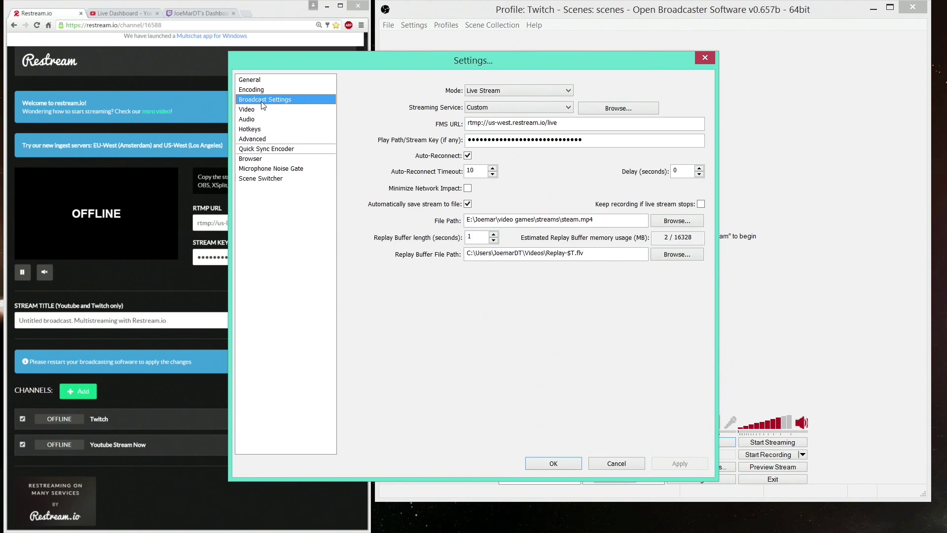
drag(355, 69, 513, 32)
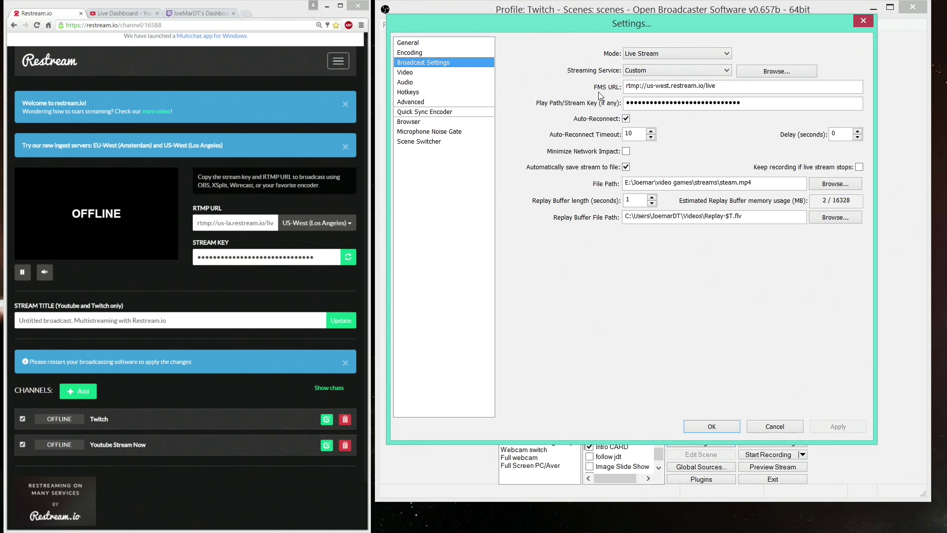
click(208, 222)
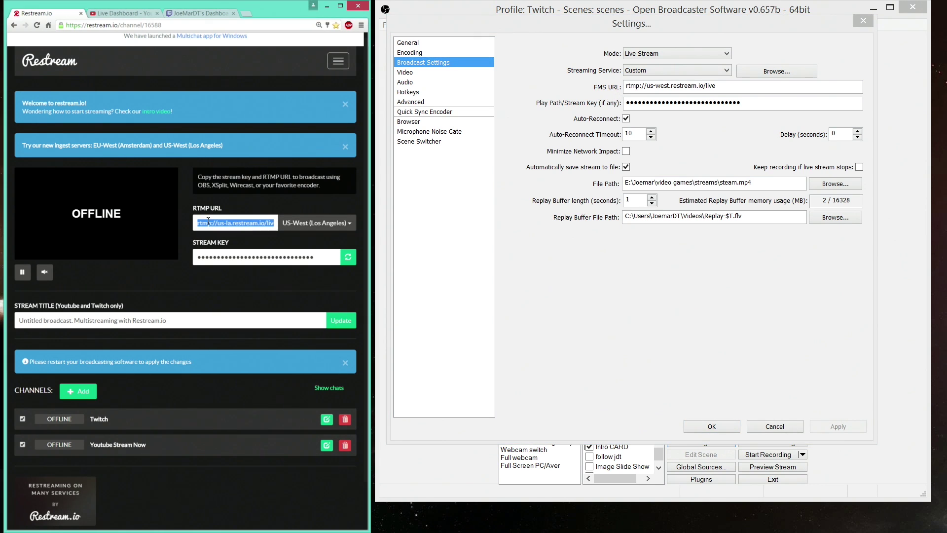
right_click(211, 220)
click(231, 239)
right_click(672, 86)
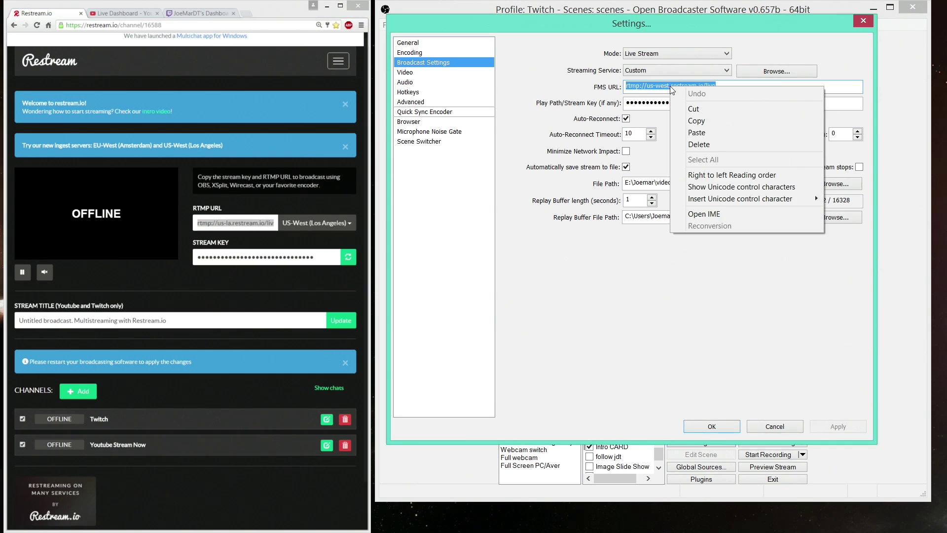
click(703, 138)
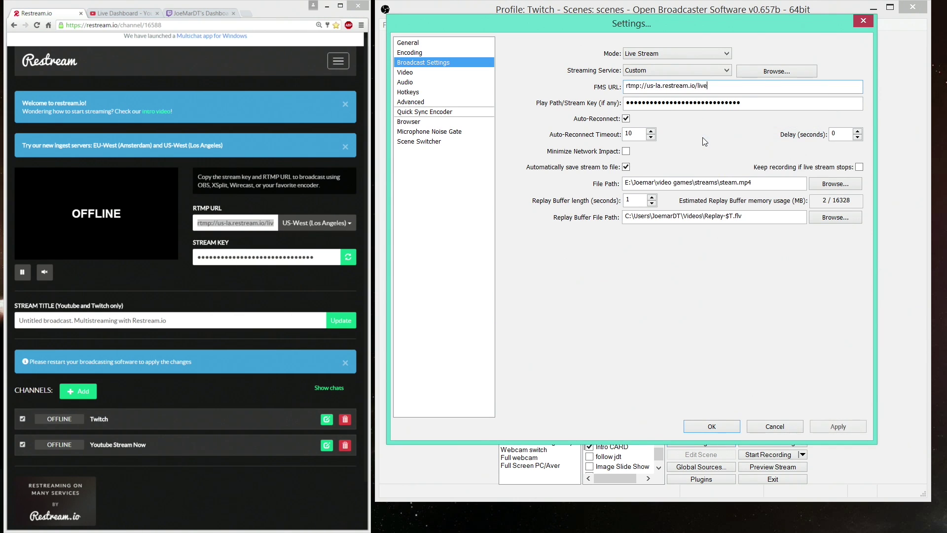
Replace the OBS Stream Key with the Restream key and apply the settings
click(349, 265)
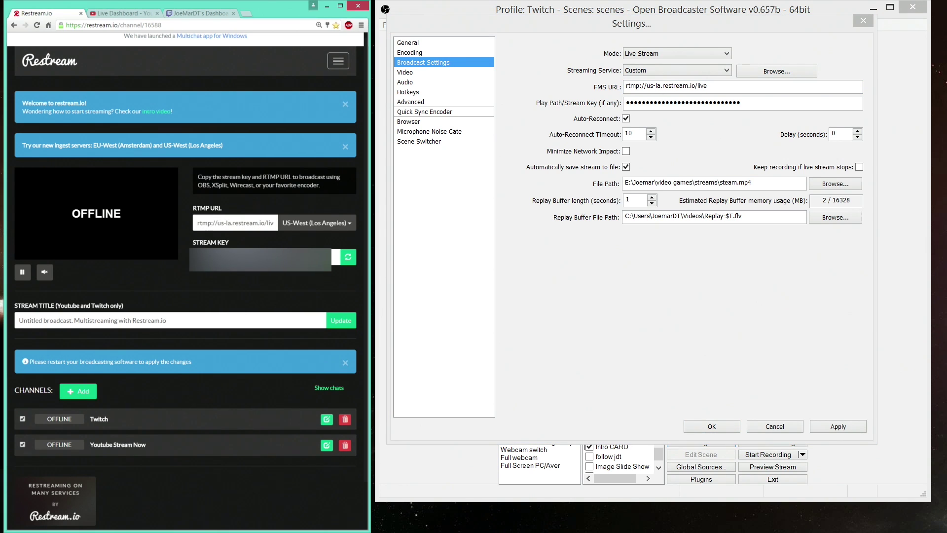
double_click(763, 102)
right_click(661, 102)
click(688, 148)
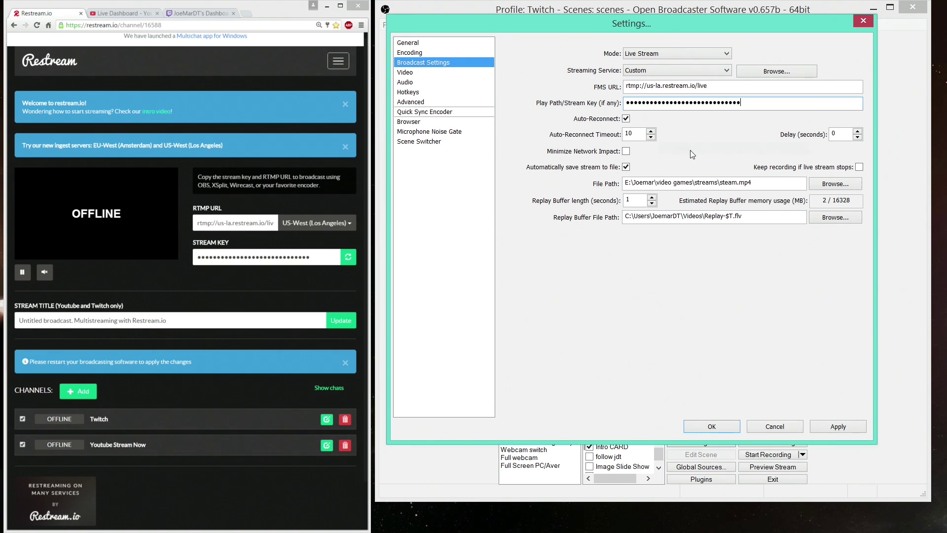
click(851, 424)
click(726, 430)
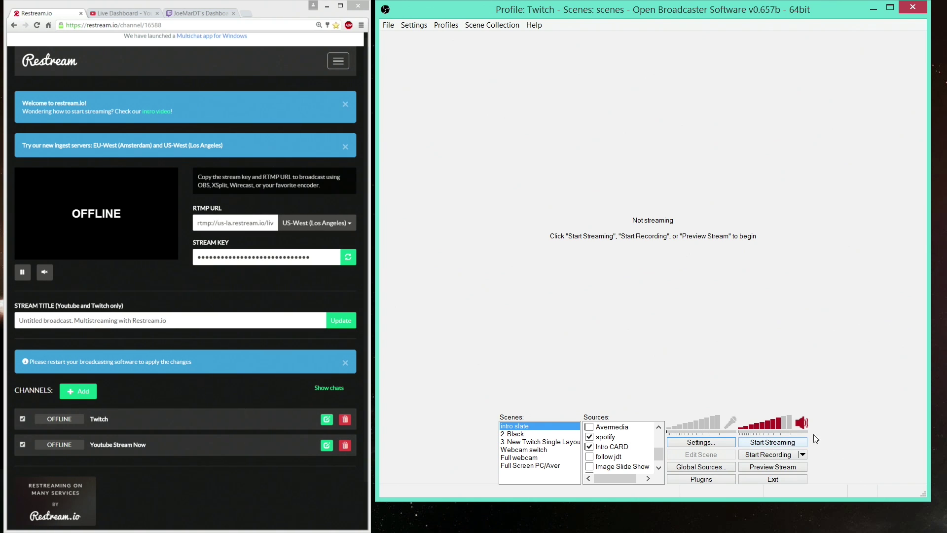
Start streaming from OBS to Restream
click(782, 443)
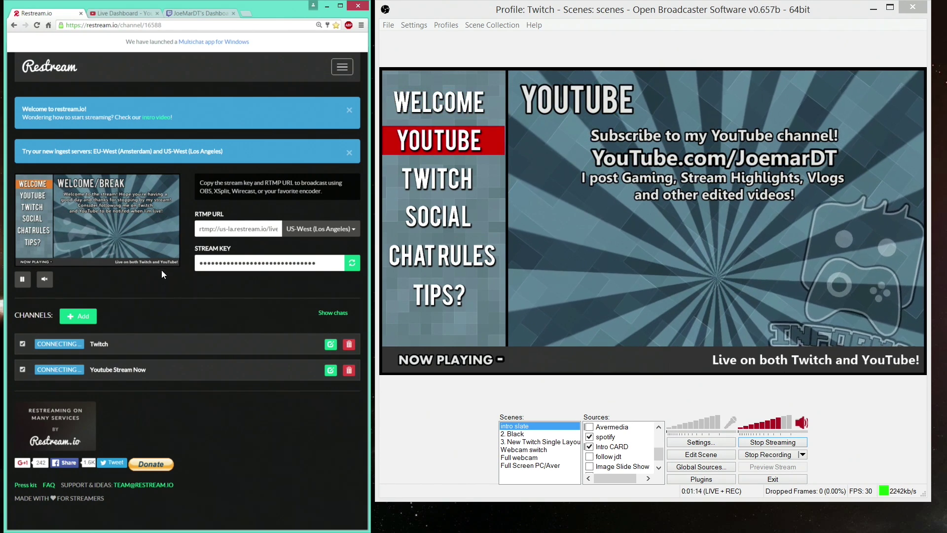
Check the live feed on the YouTube and Twitch dashboards, then stop streaming in OBS
click(131, 15)
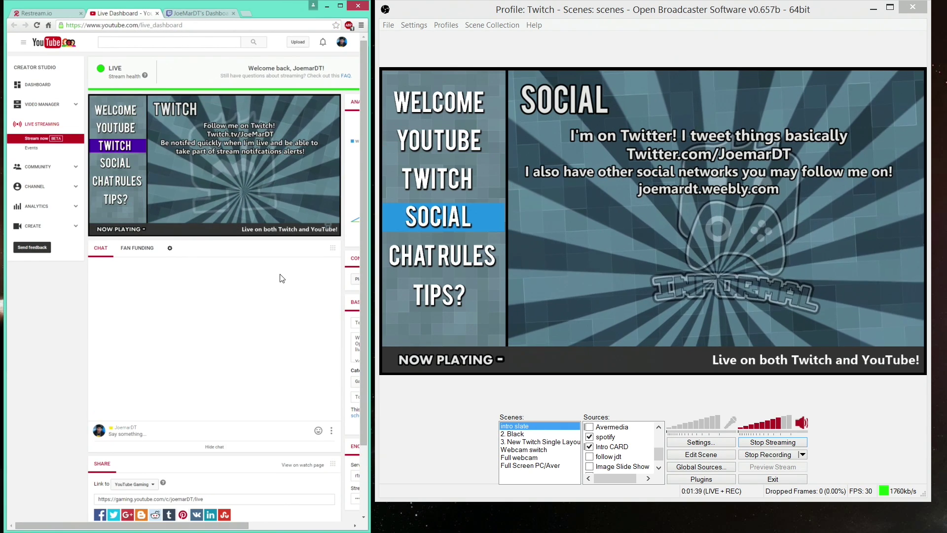
mouse_move(219, 223)
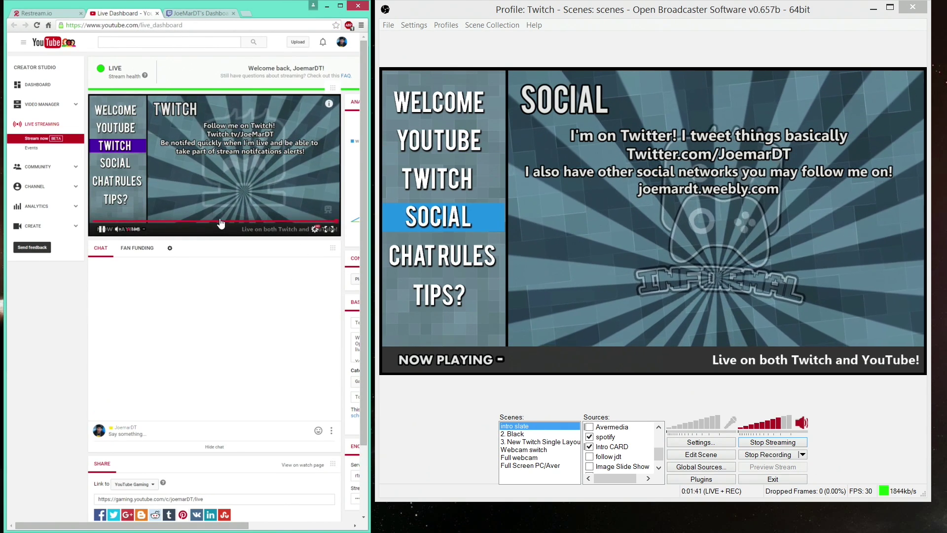
click(206, 16)
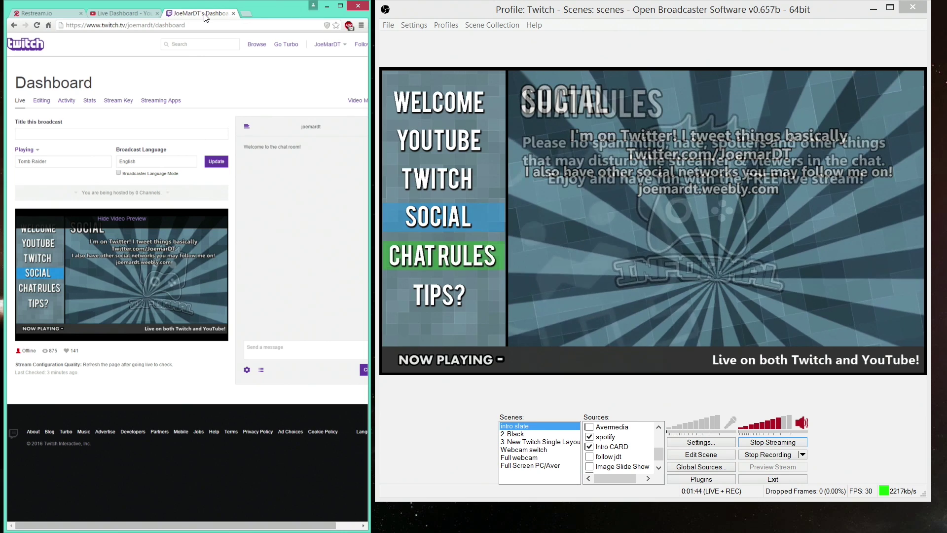
mouse_move(147, 297)
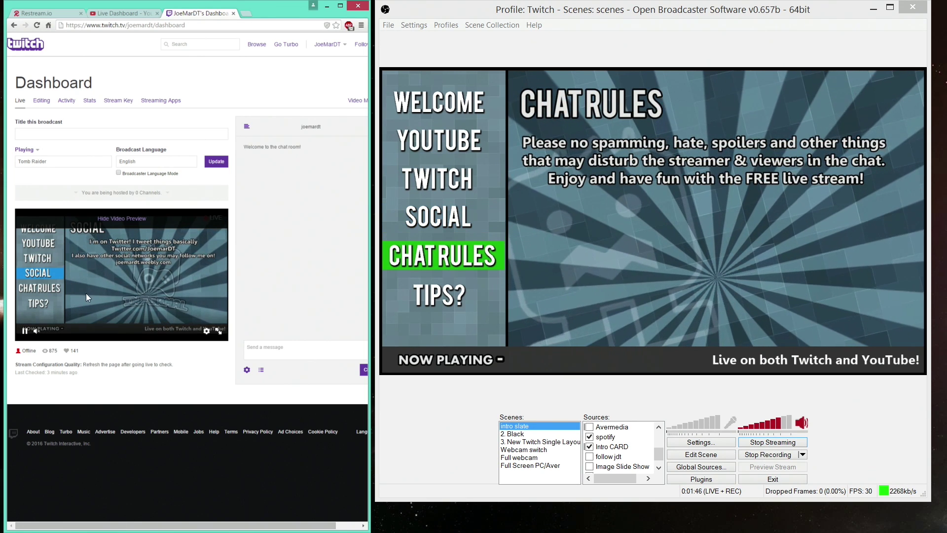
click(47, 13)
click(779, 443)
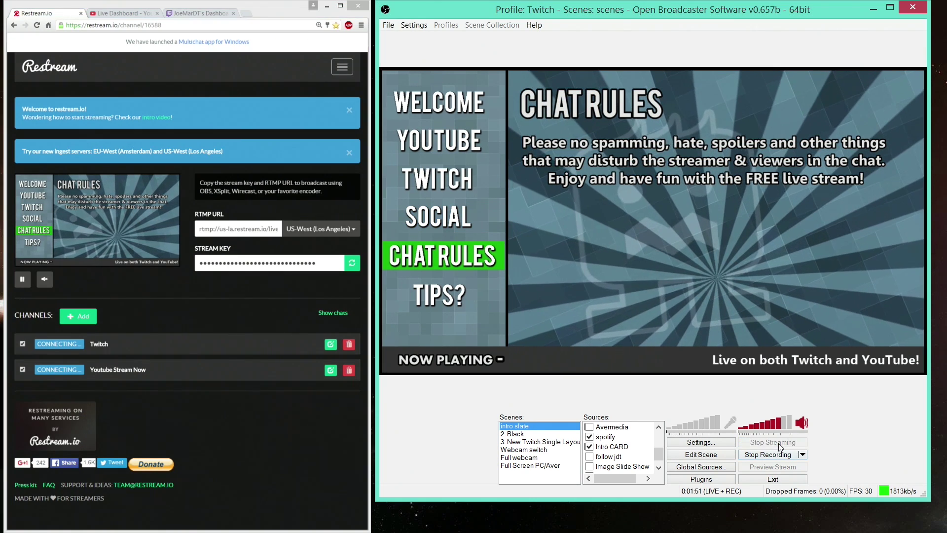